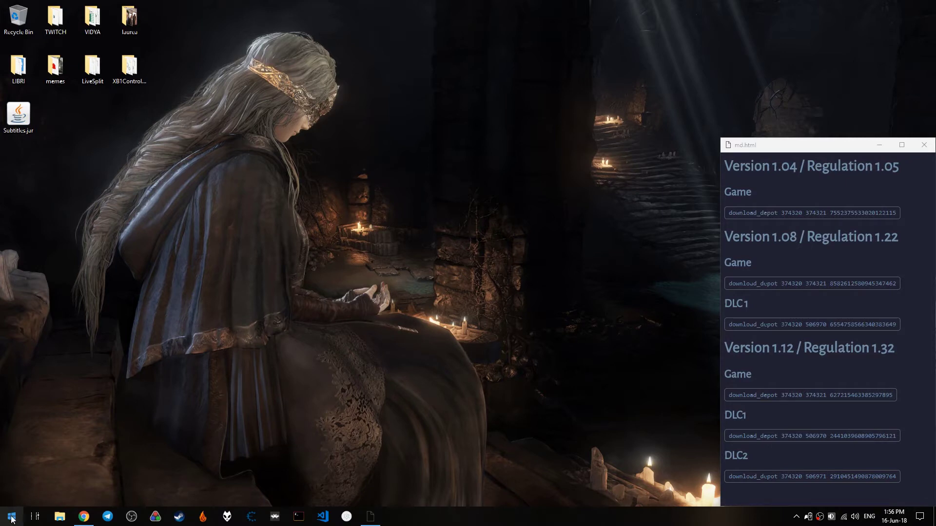
- Run steam://open/console from the Windows Run dialog to bring up Steam's console
key("super+r")
key("End")
key("shift+Home")
key("Home")
key("Right")
key("Right")
key("Right")
key("Right")
key("Right")
key("Right")
key("Right")
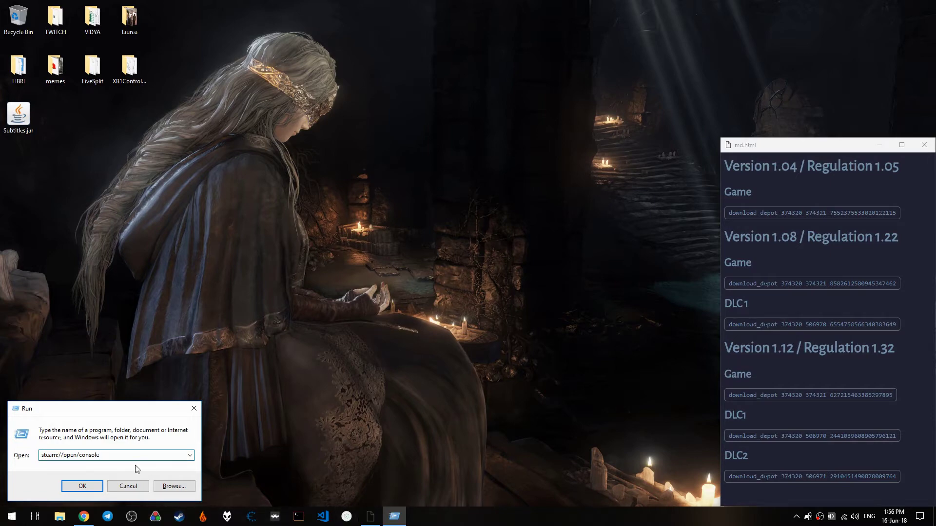
left_click(79, 486)
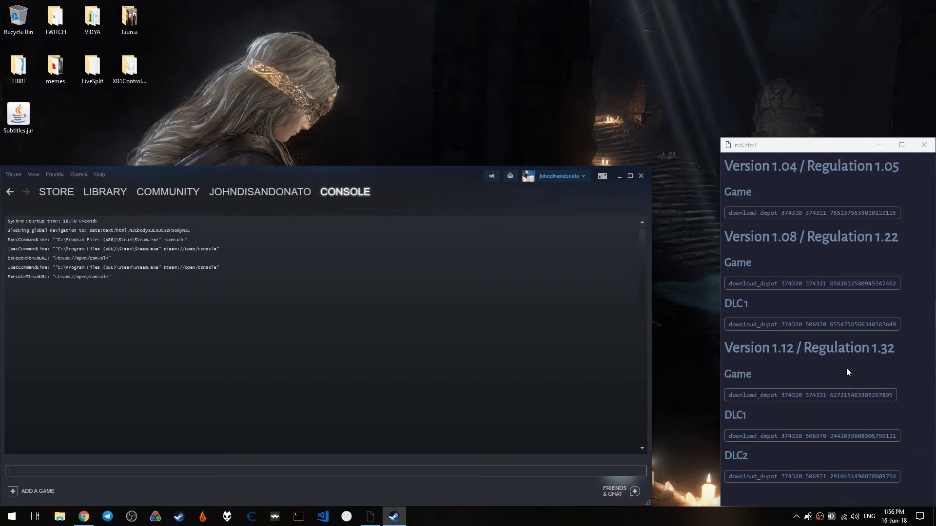
left_click_drag(728, 435, 893, 436)
right_click(888, 436)
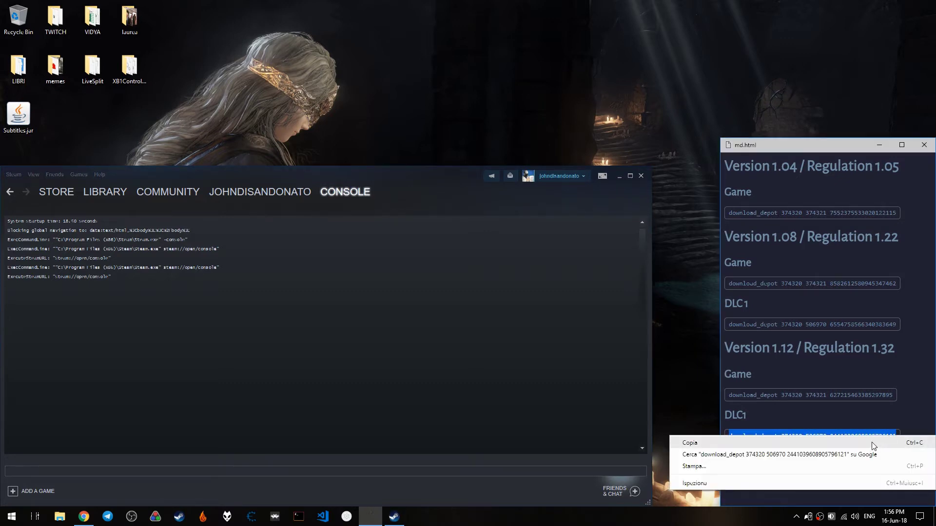
left_click(872, 443)
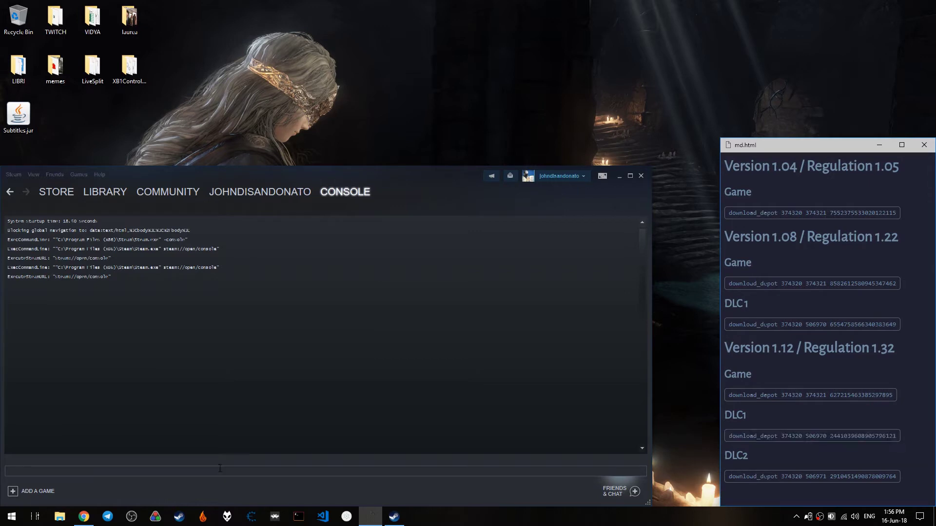
left_click(182, 472)
key("ctrl+v")
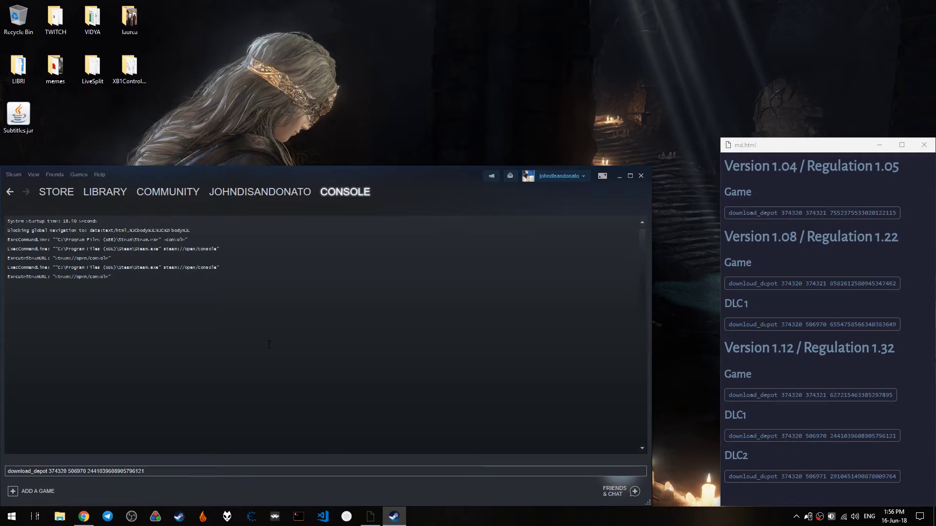
key("Return")
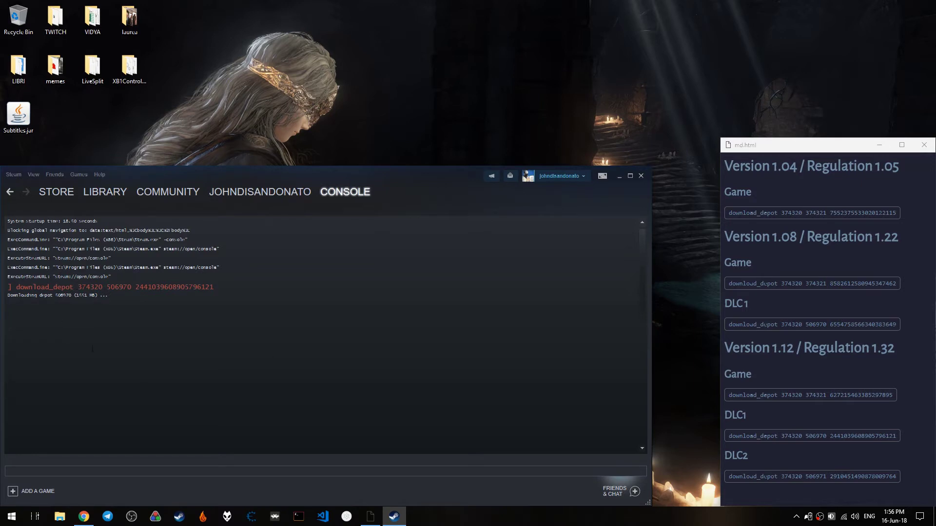
- Watch depot 506970's network usage in Downloads, then return to the console for the completion message
mouse_move(105, 193)
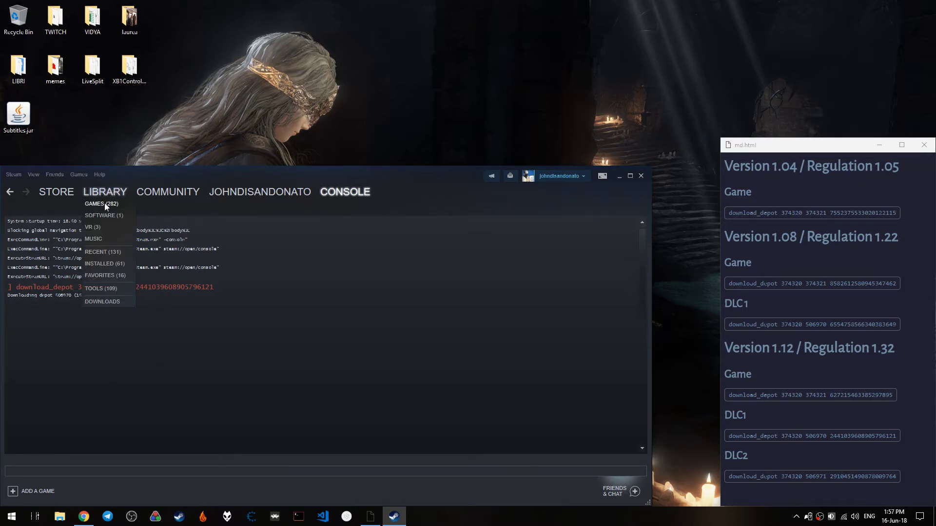
left_click(98, 301)
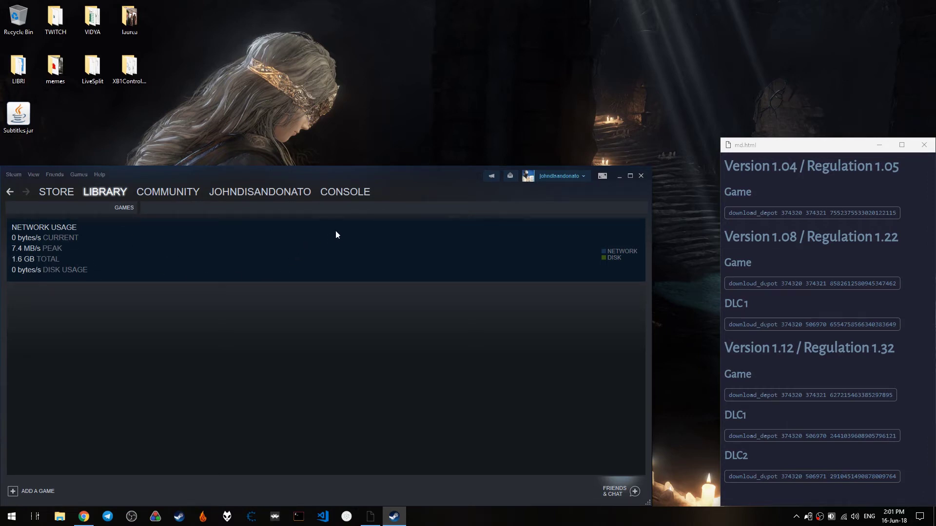
left_click(347, 192)
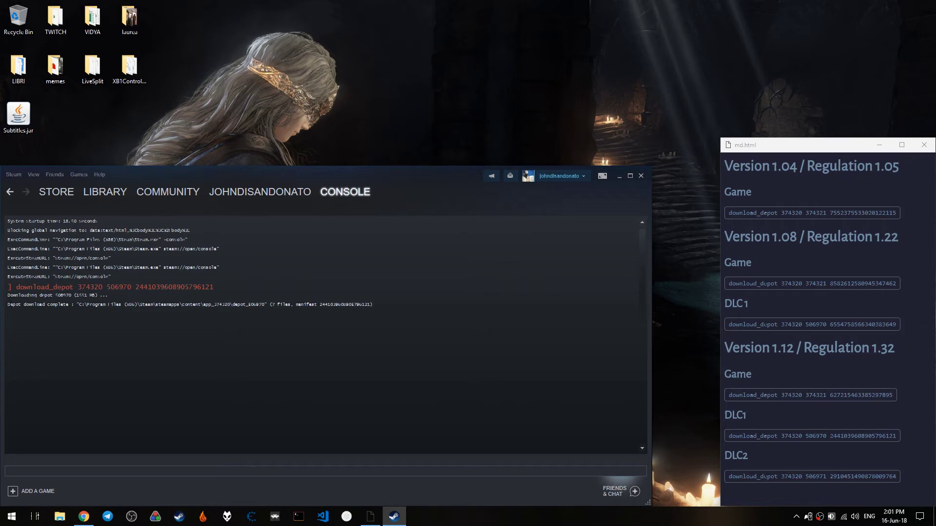
- Copy the depot_506970 folder path from the download-complete line and open it through Win+R
left_click_drag(7, 303, 62, 307)
left_click(80, 308)
left_click_drag(78, 306, 266, 307)
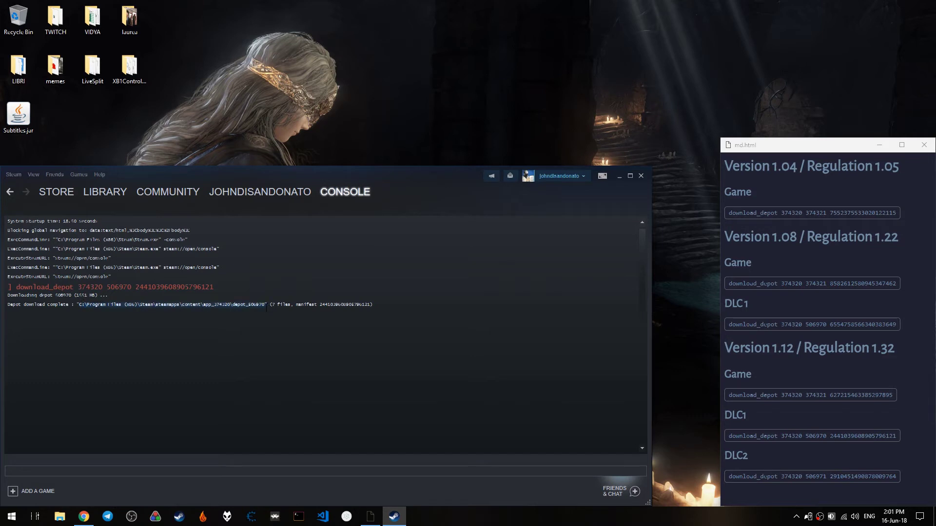
right_click(238, 298)
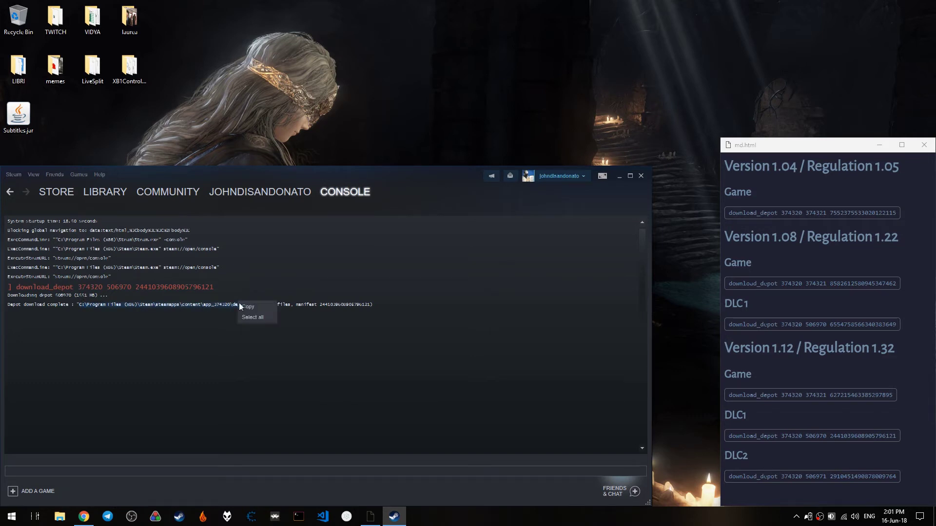
left_click(247, 309)
key("super+r")
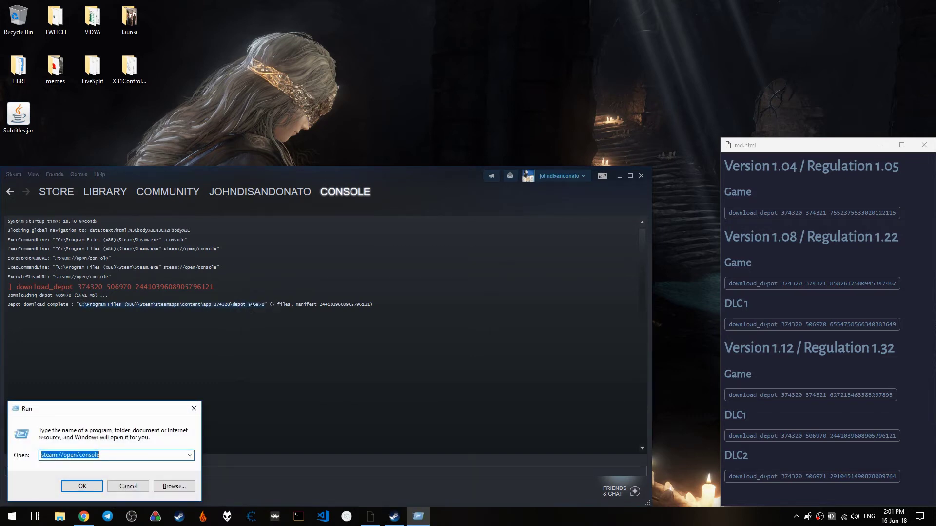
key("ctrl+v")
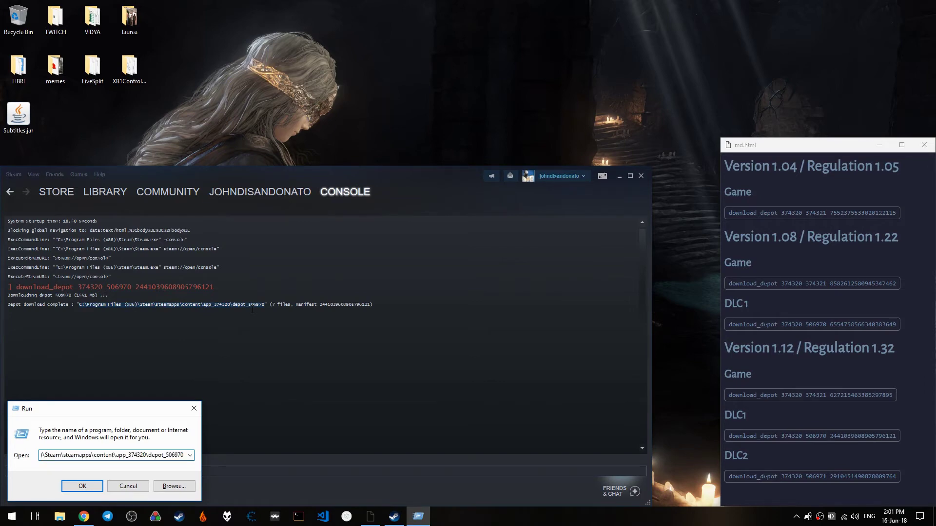
key("Return")
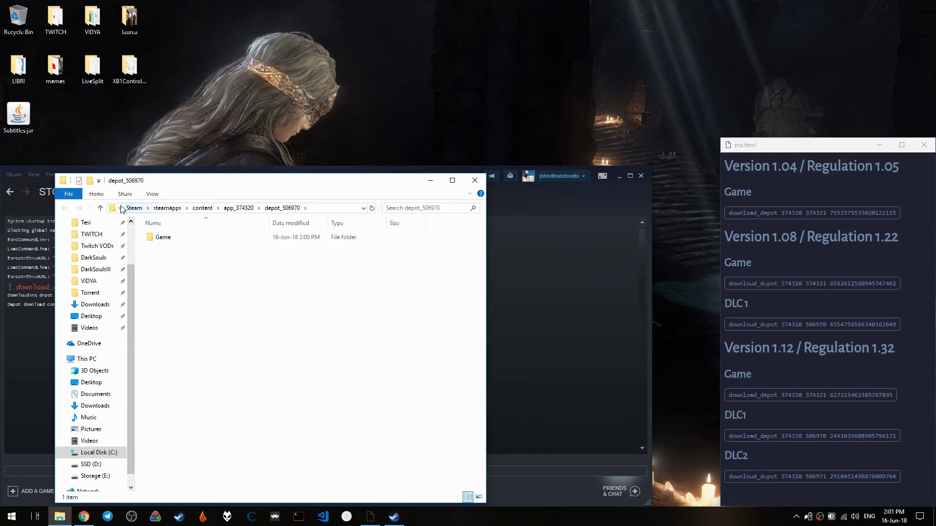
- Inspect the depot's Game folder, including its sound folder, DLC1.bdt and DLC1.bhd
left_click(172, 239)
double_click(172, 239)
double_click(166, 237)
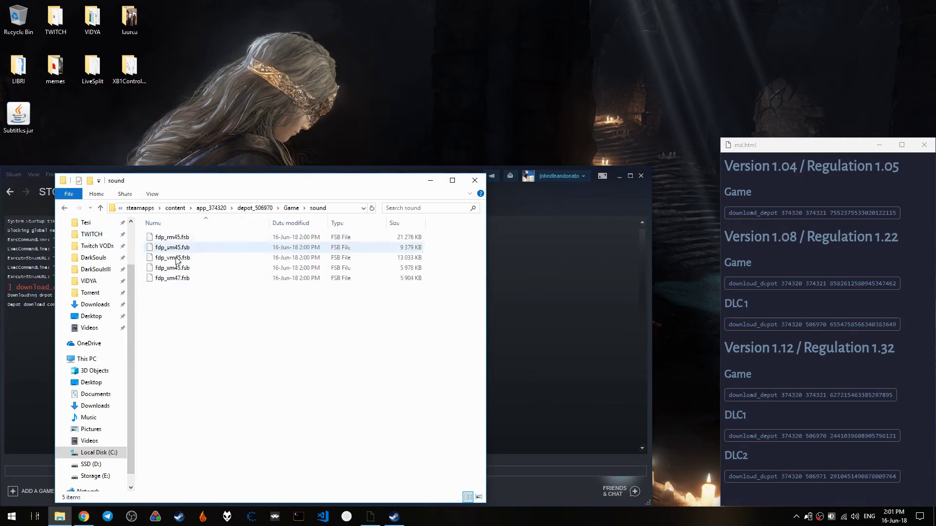
left_click(292, 208)
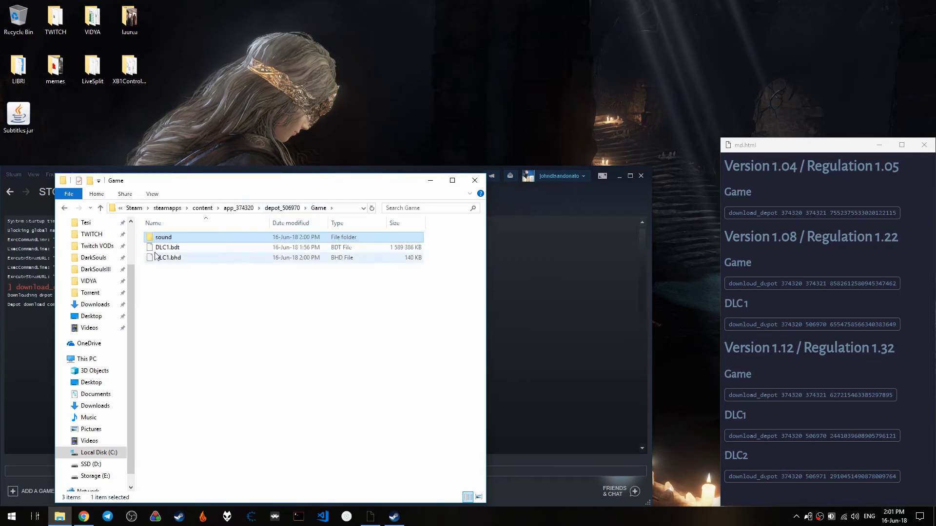
left_click(292, 208)
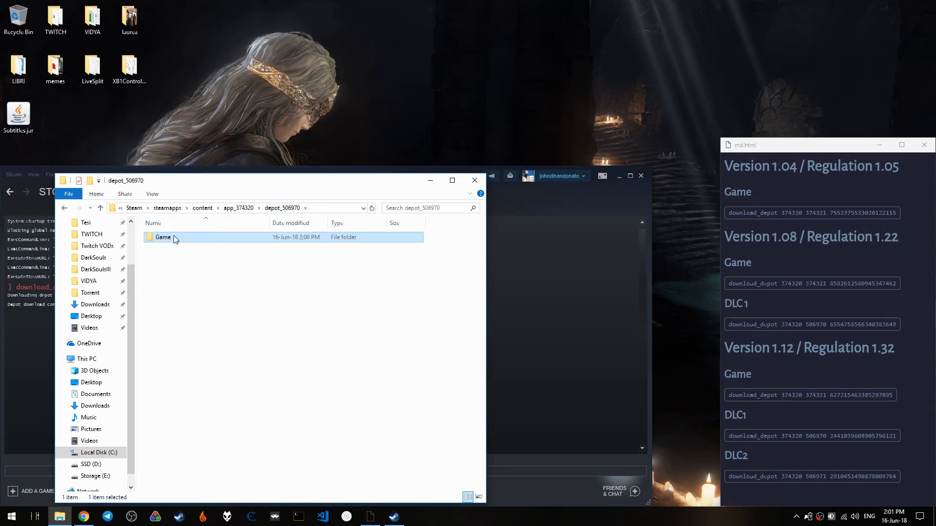
double_click(175, 239)
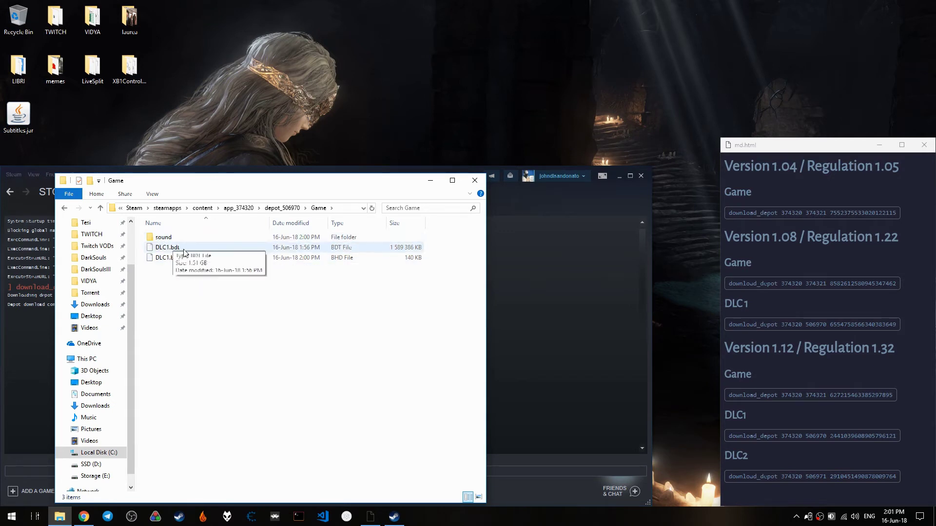
left_click(286, 209)
- Open the SSD (D:) drive in a new File Explorer window
left_click_drag(191, 299, 168, 239)
left_click(215, 302)
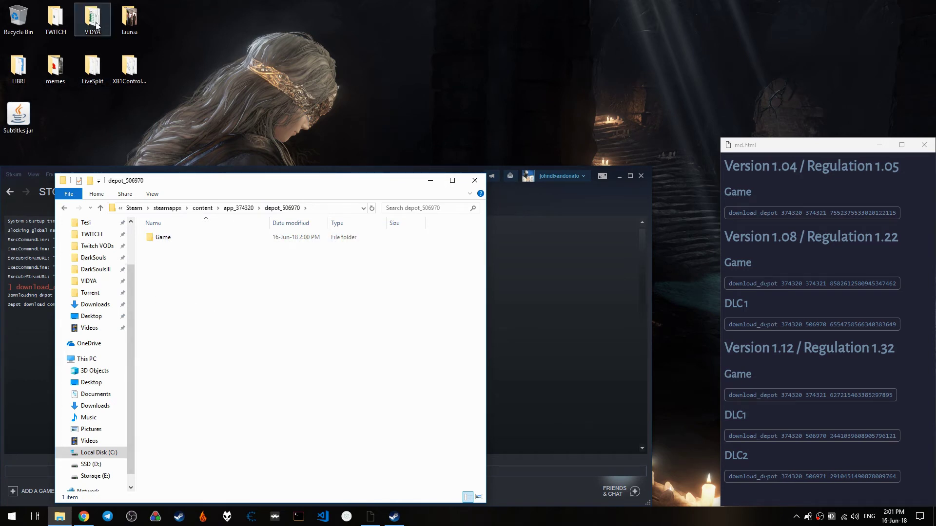
right_click(95, 466)
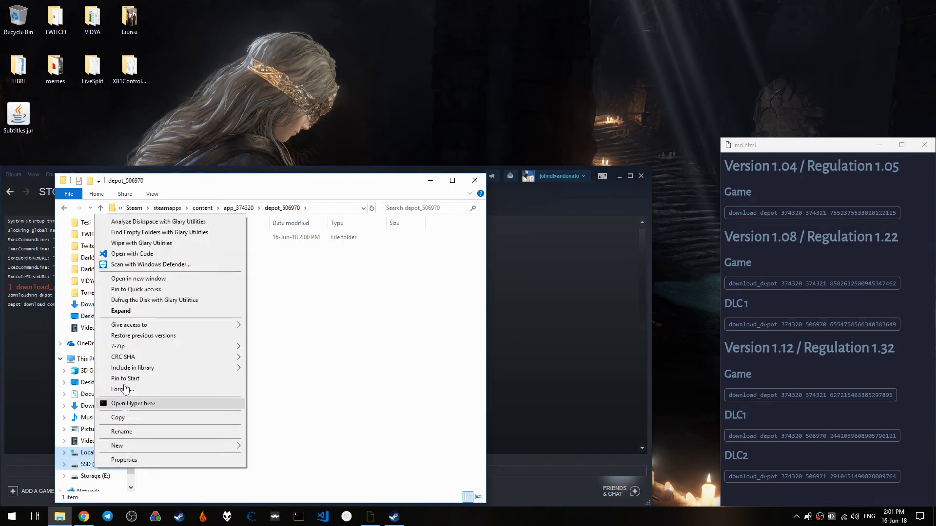
left_click(152, 280)
- Browse SSD Steam\steamapps\common and check that DARK SOULS III Current Patch is empty
left_click_drag(306, 14, 573, 148)
double_click(461, 201)
double_click(461, 201)
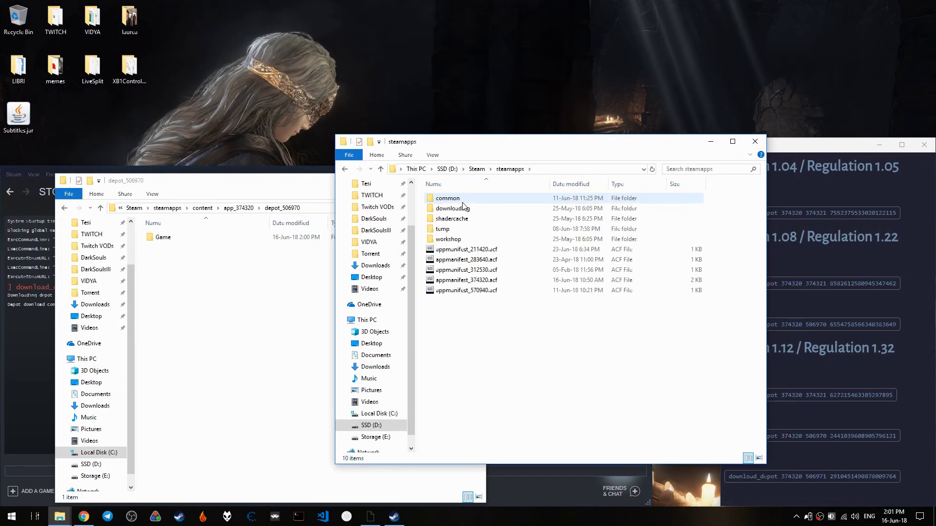
double_click(462, 201)
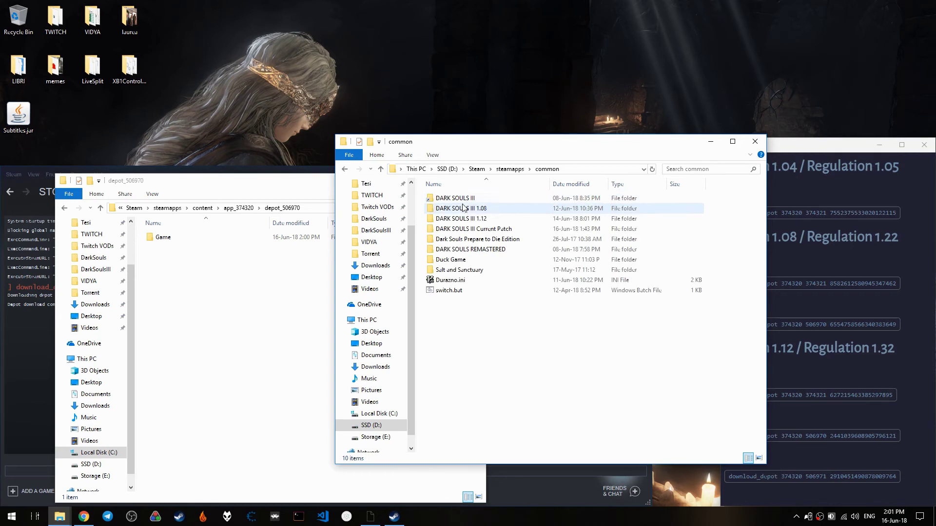
double_click(481, 230)
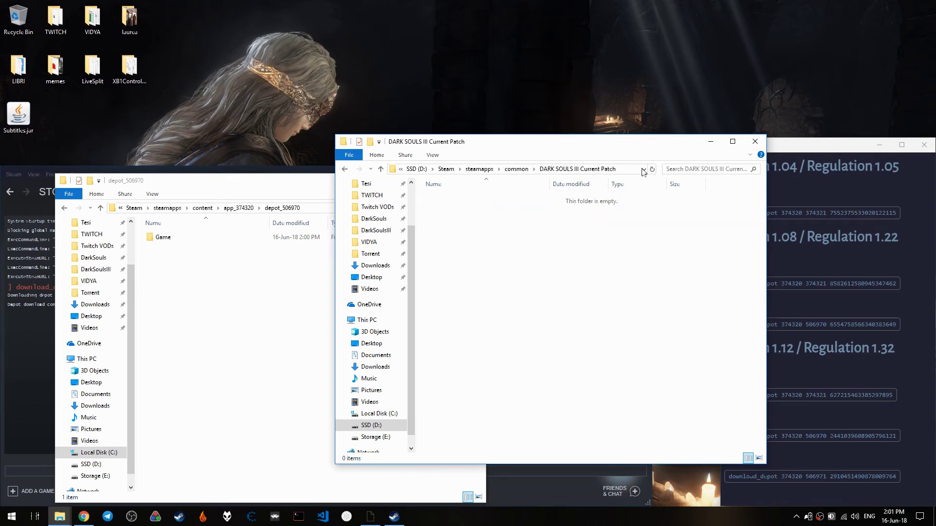
left_click(515, 171)
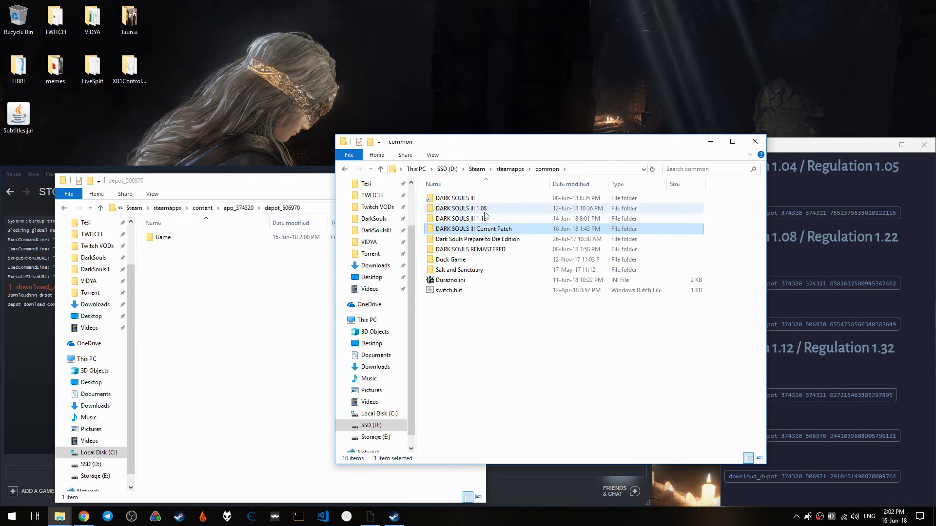
double_click(490, 228)
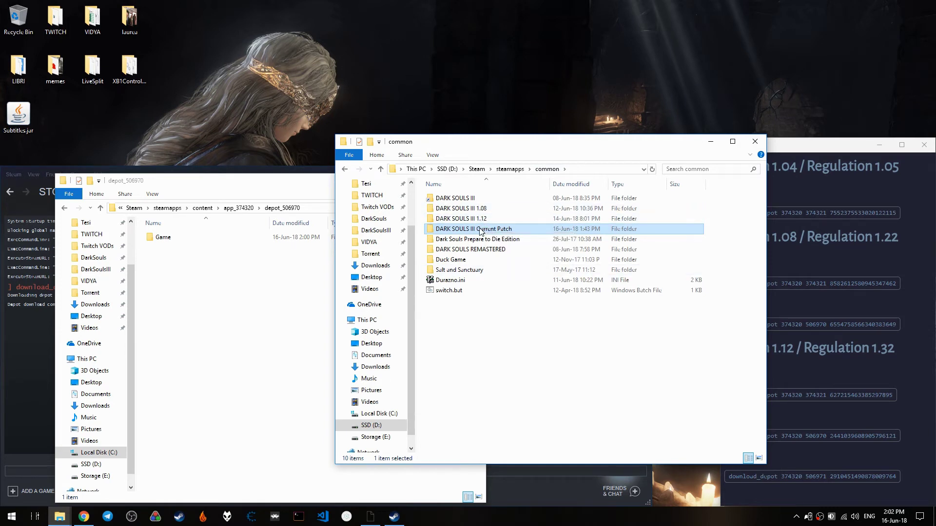
left_click(516, 168)
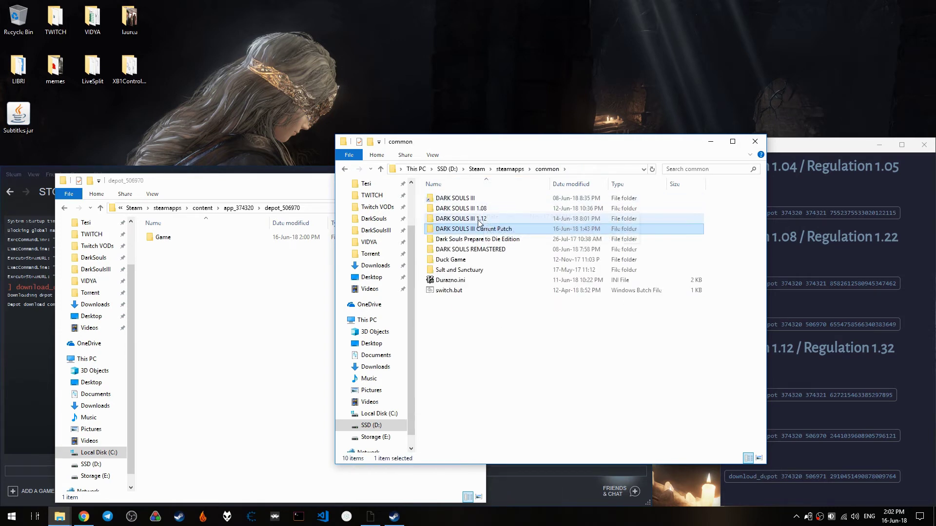
- Compare DLC1.bhd in the DARK SOULS III 1.12 Game folder with the depot's, then open Current Patch
double_click(475, 221)
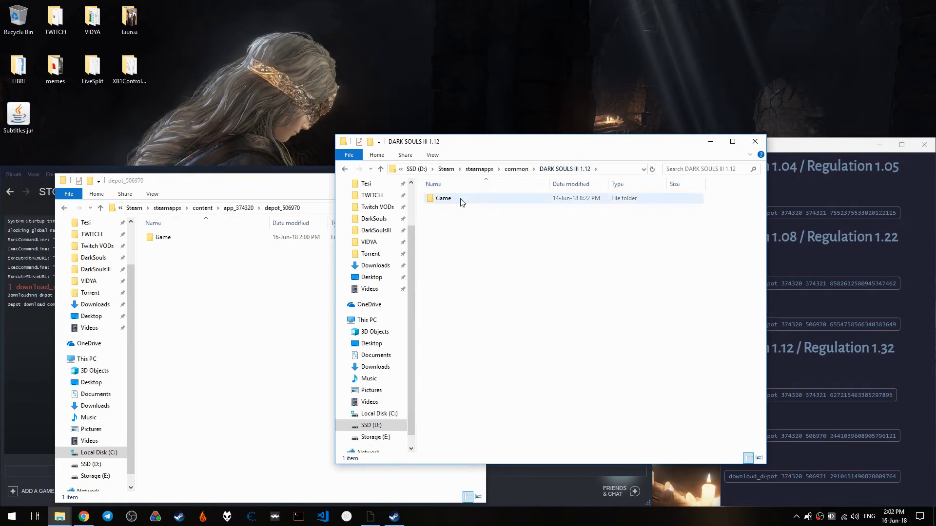
mouse_move(458, 201)
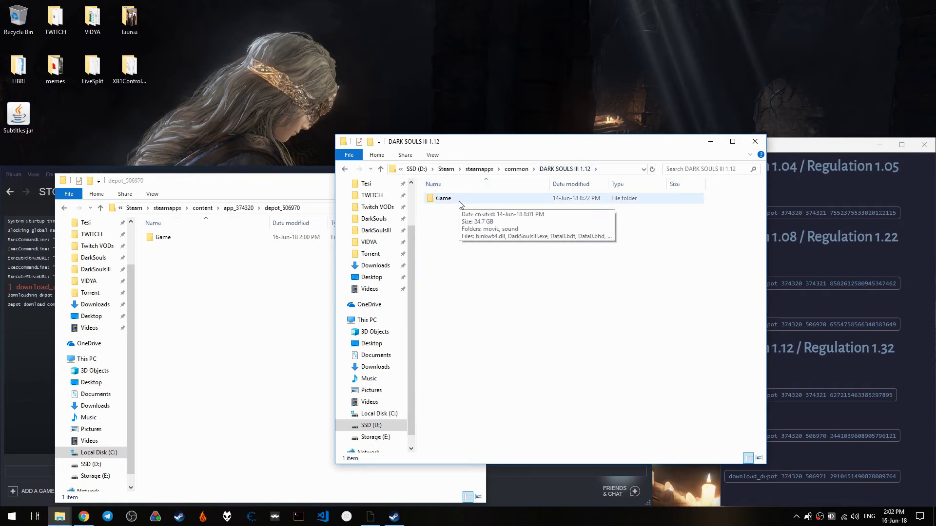
double_click(458, 201)
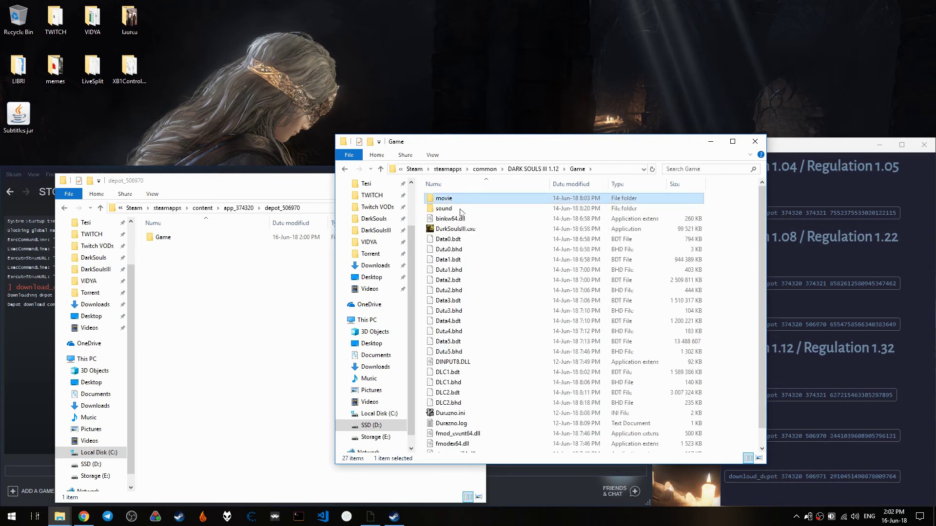
double_click(163, 238)
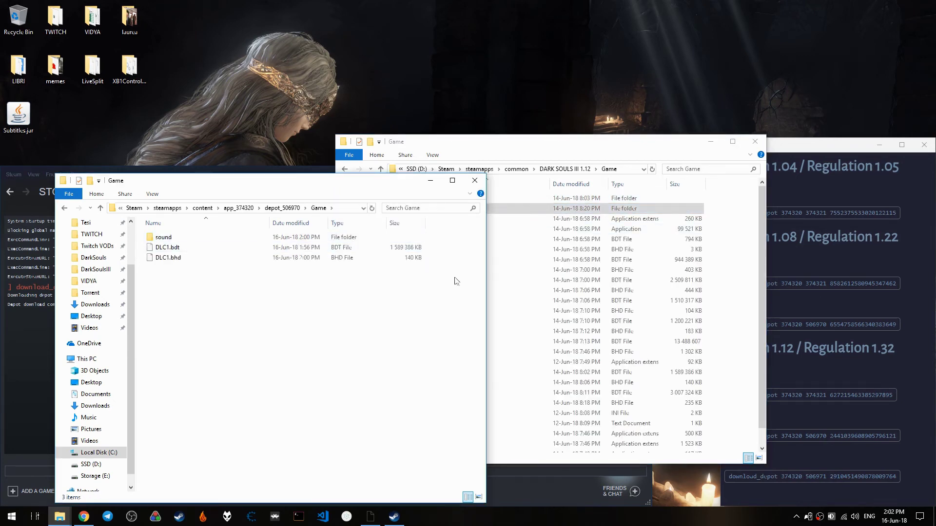
left_click(468, 301)
scroll(529, 355, "down", 1)
left_click(462, 366)
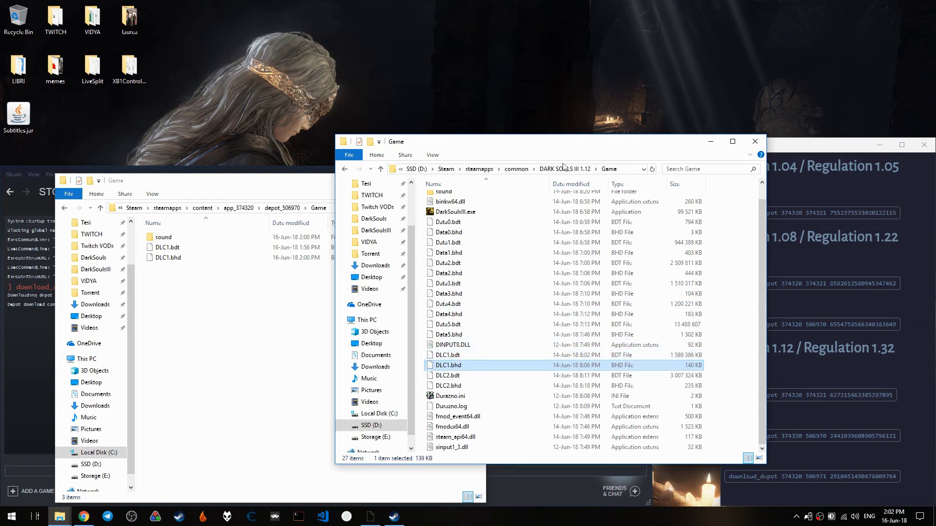
left_click(519, 169)
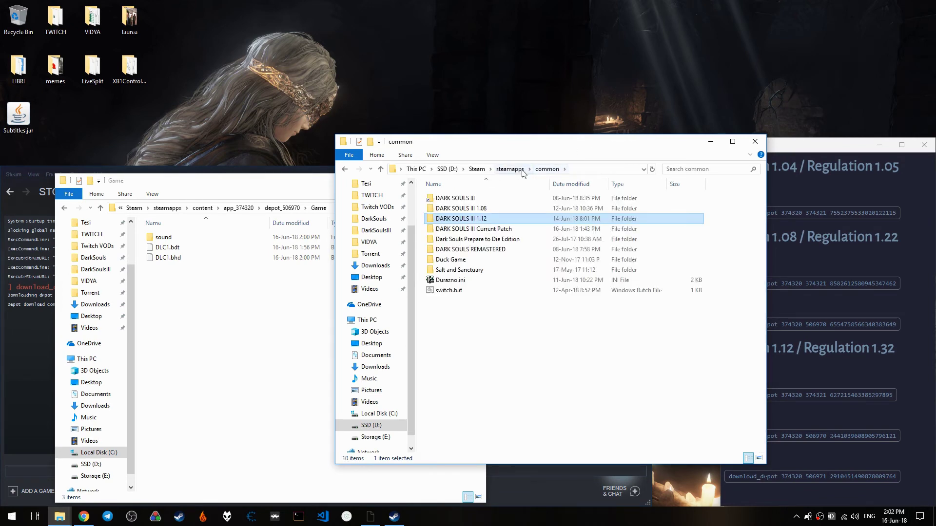
double_click(476, 229)
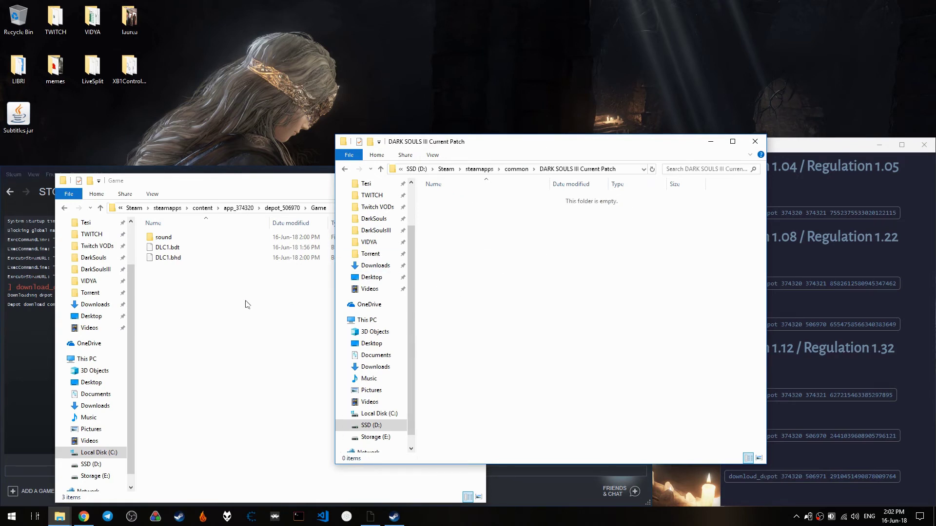
- Drag the depot's Game folder into DARK SOULS III Current Patch, then close the depot_506970 window
left_click(282, 207)
left_click_drag(168, 237, 617, 267)
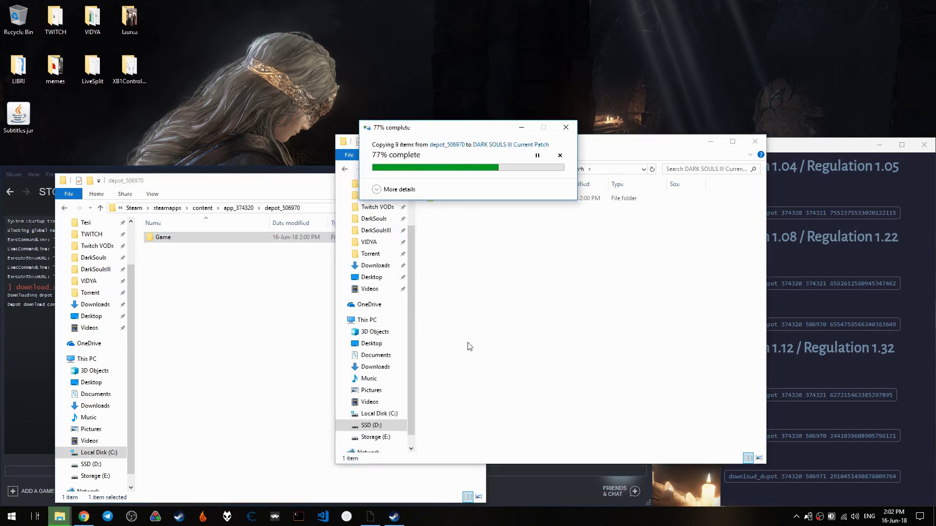
left_click(862, 448)
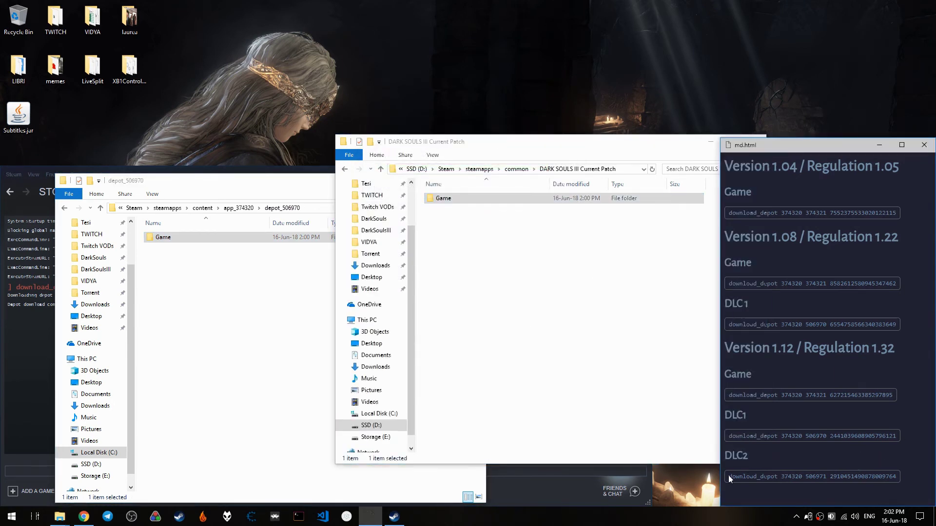
left_click_drag(762, 472, 899, 477)
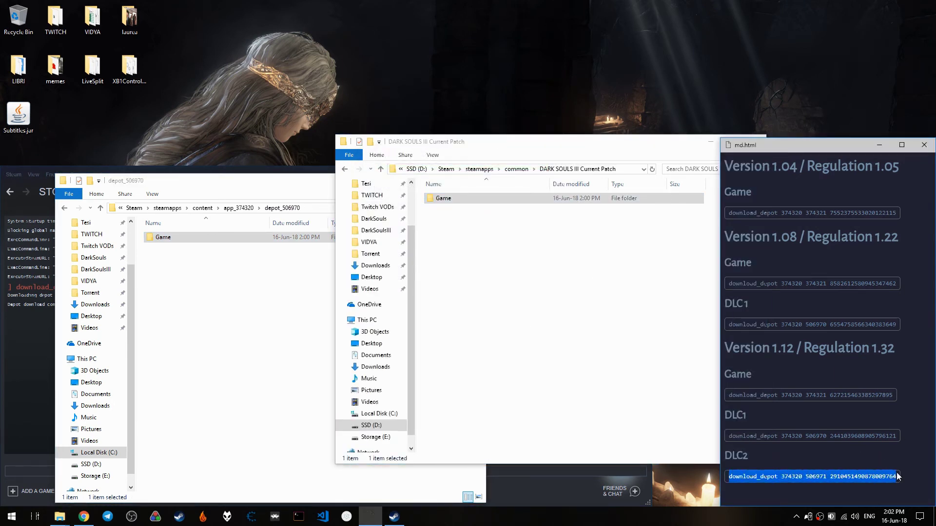
left_click(299, 287)
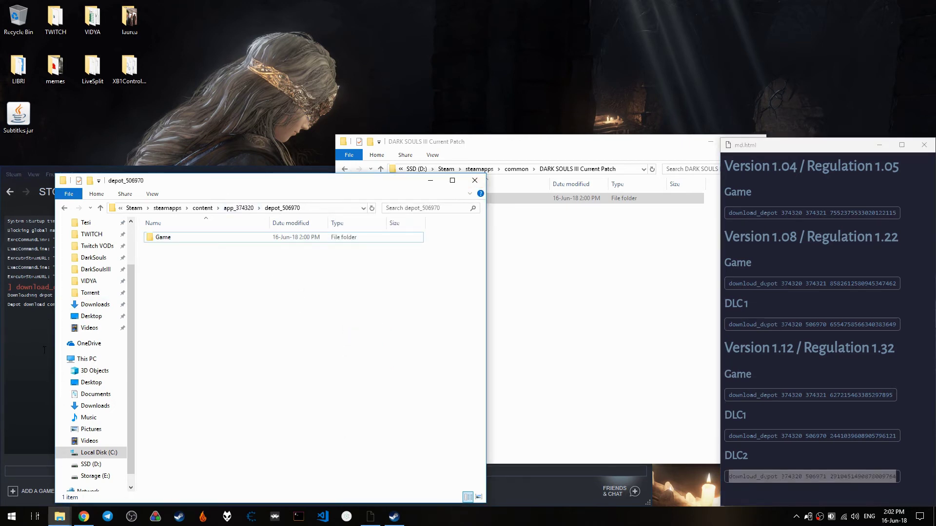
left_click(469, 184)
- Paste the DLC2 download_depot command into the console input, then clear it again
right_click(878, 476)
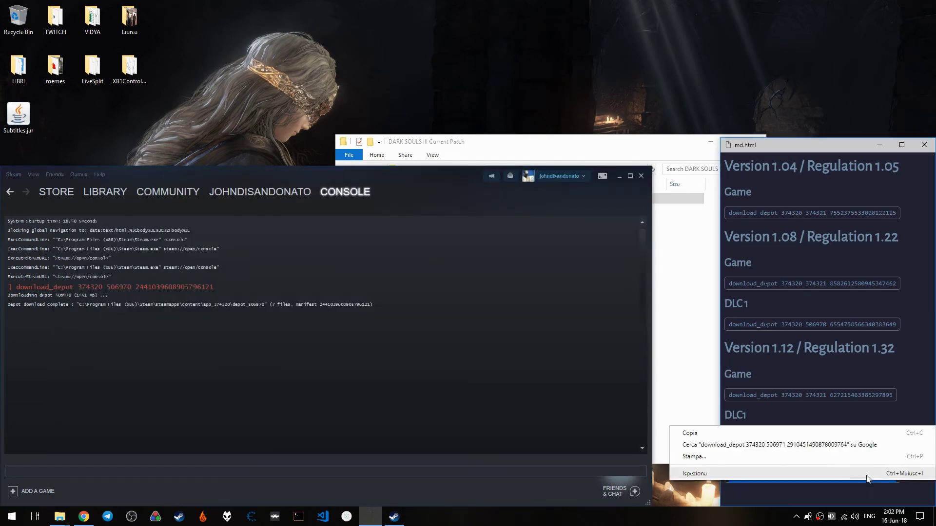
left_click(698, 433)
left_click(43, 471)
key("ctrl+v")
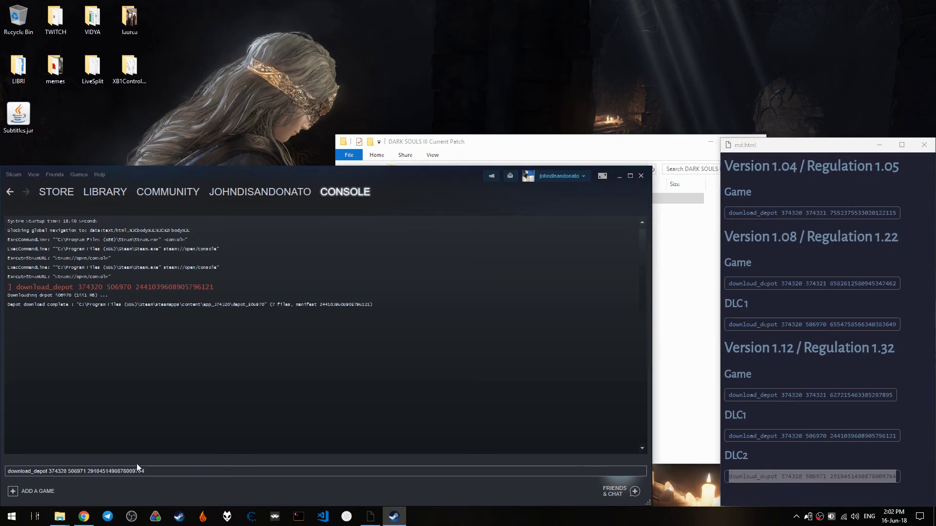
key("ctrl+a")
key("BackSpace")
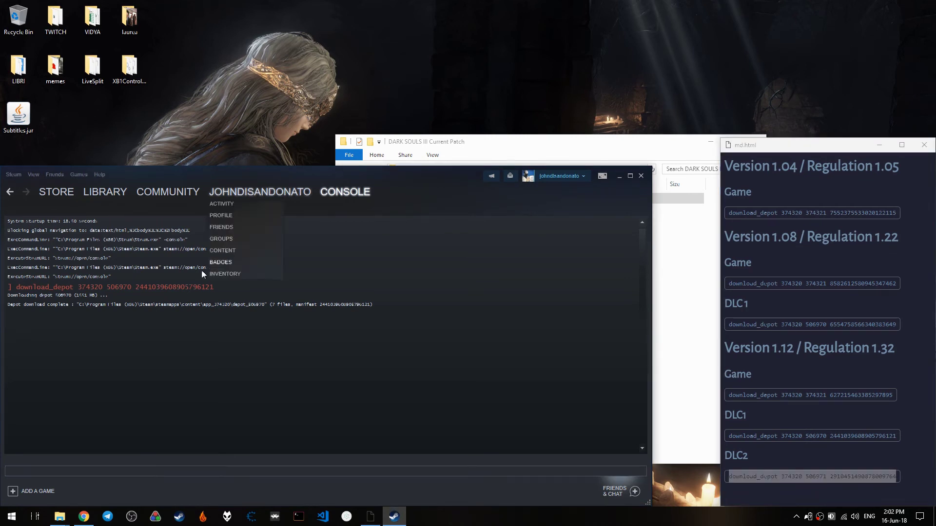
- Reopen the depot_506970 folder from the completion message's path via the Run dialog
mouse_move(80, 300)
left_mouse_down()
mouse_move(291, 306)
mouse_move(8, 306)
mouse_move(85, 307)
left_mouse_up()
right_click(80, 308)
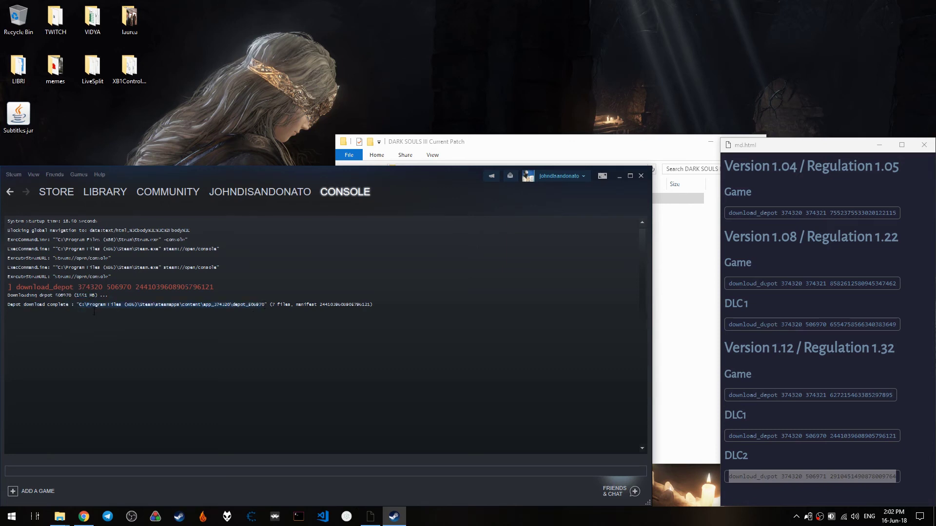
key("super+r")
key("Return")
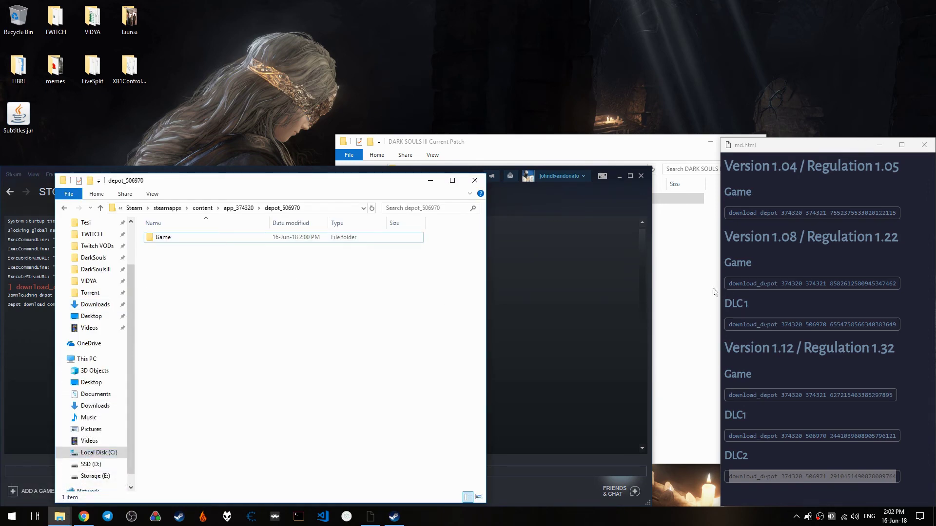
- Confirm Game is in Current Patch, go up to common, select DARK SOULS III 1.08, reposition windows
left_click(703, 311)
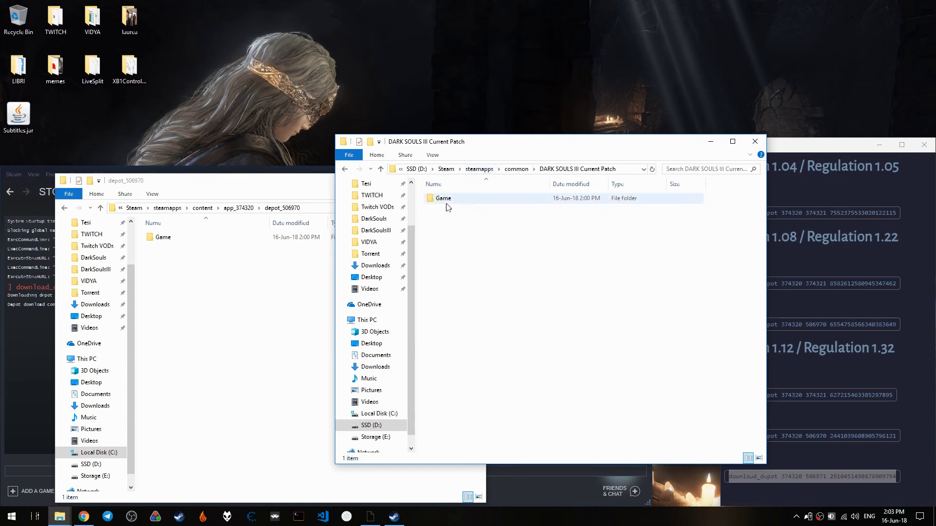
left_click(246, 290)
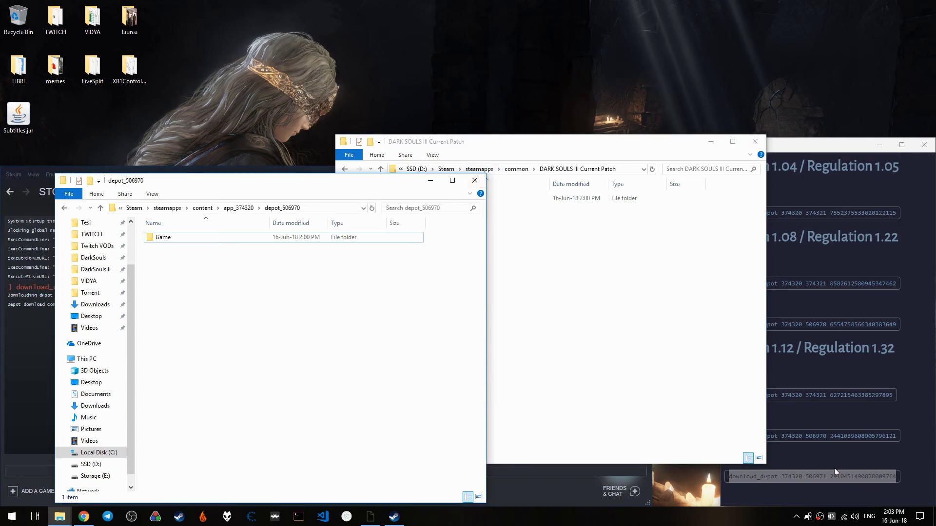
left_click(824, 485)
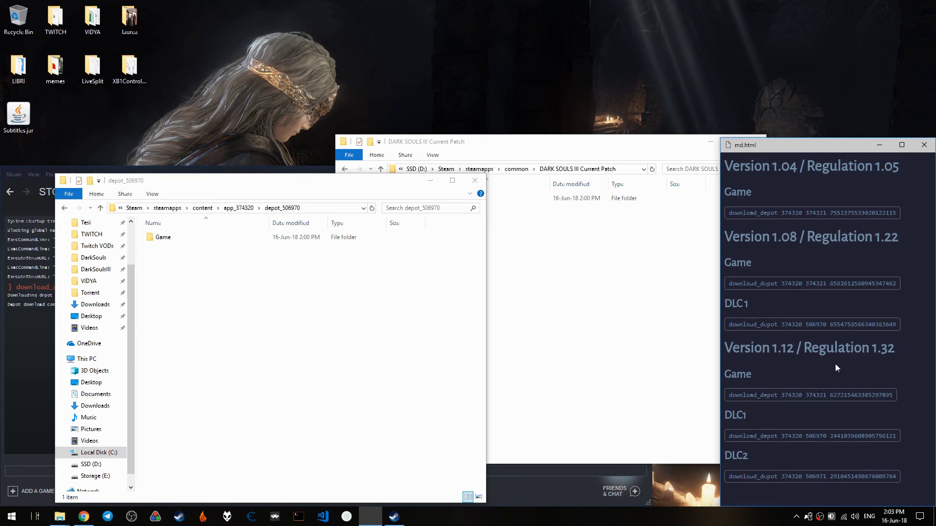
left_click(516, 168)
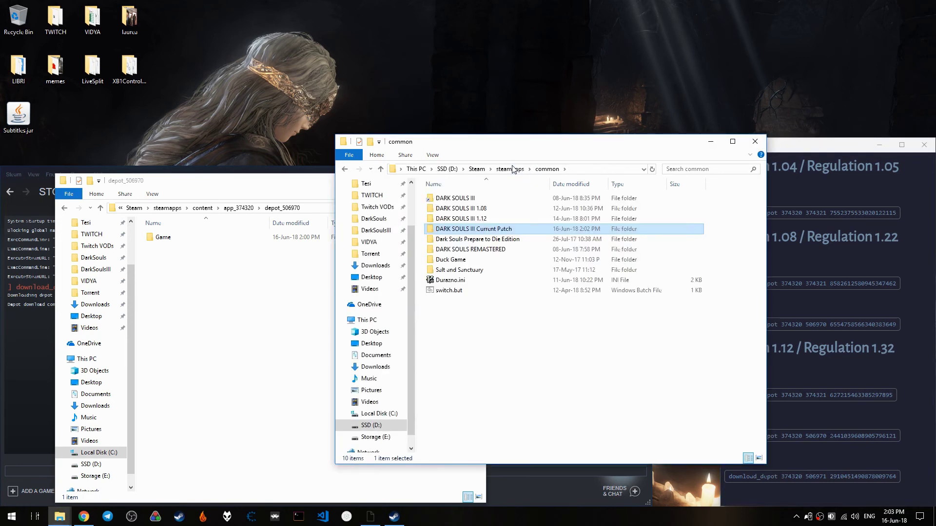
left_click(483, 210)
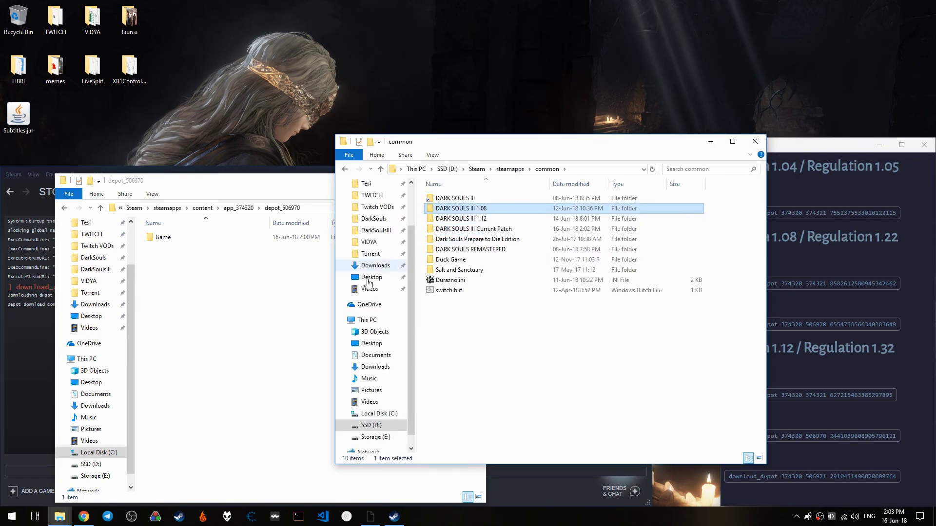
left_click_drag(612, 142, 566, 186)
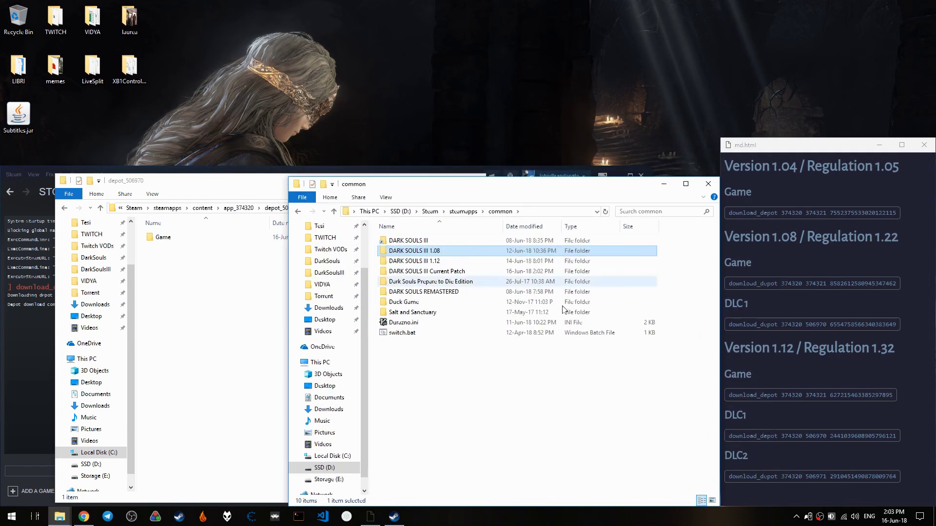
left_click_drag(202, 188, 148, 20)
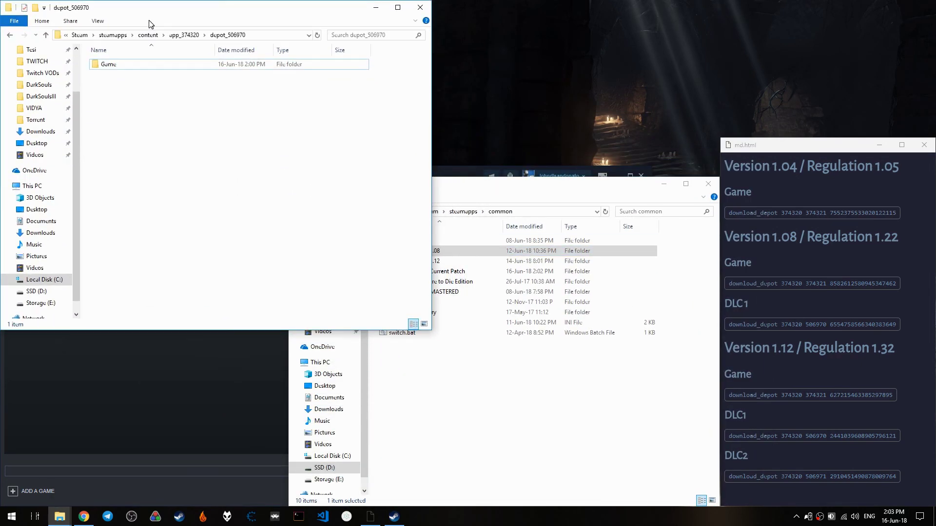
- Close the common folder window and then the depot_506970 window
left_click(467, 399)
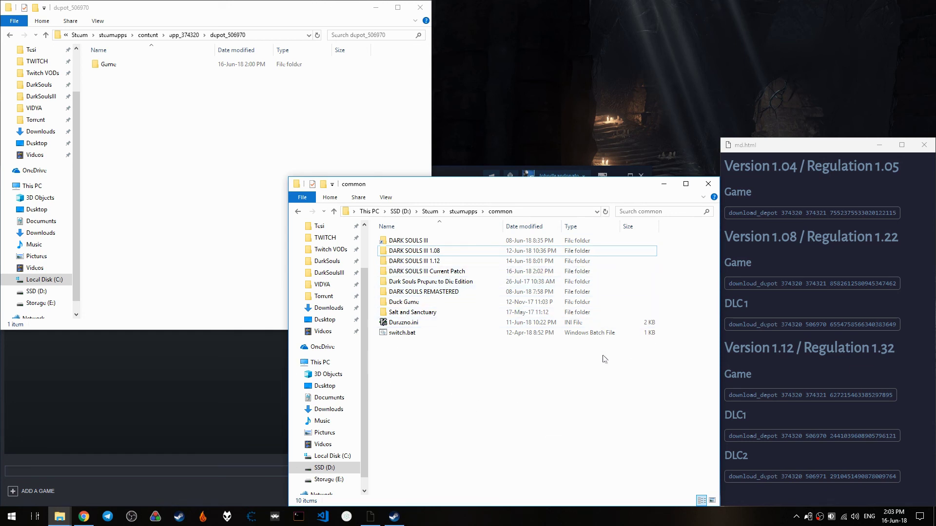
left_click(708, 184)
left_click(420, 8)
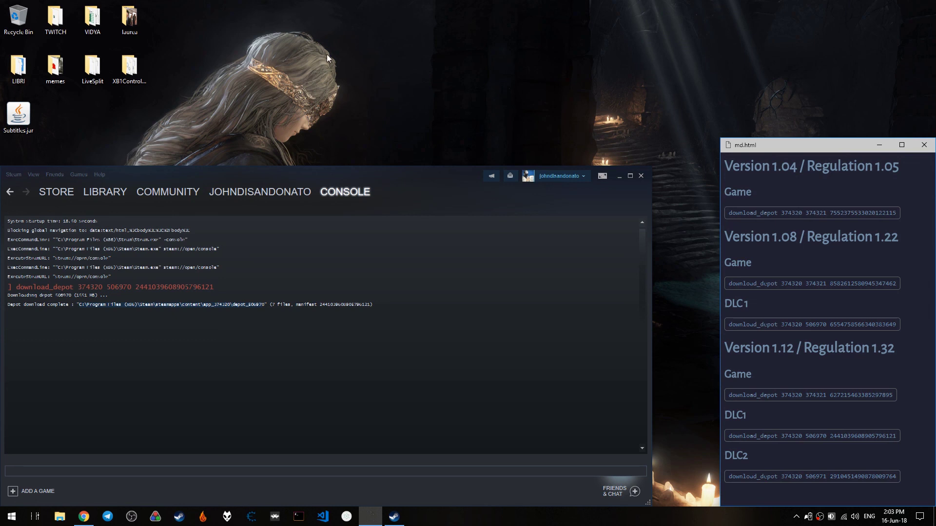
left_click(290, 269)
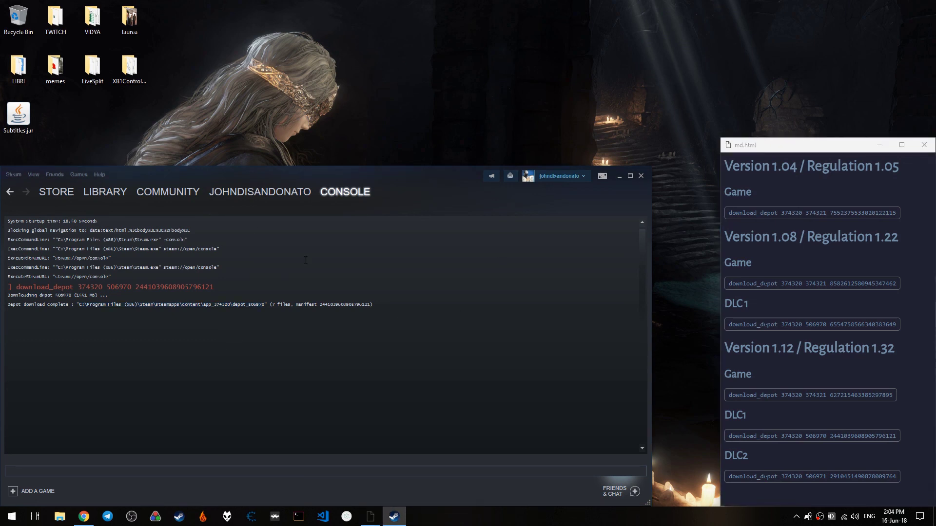